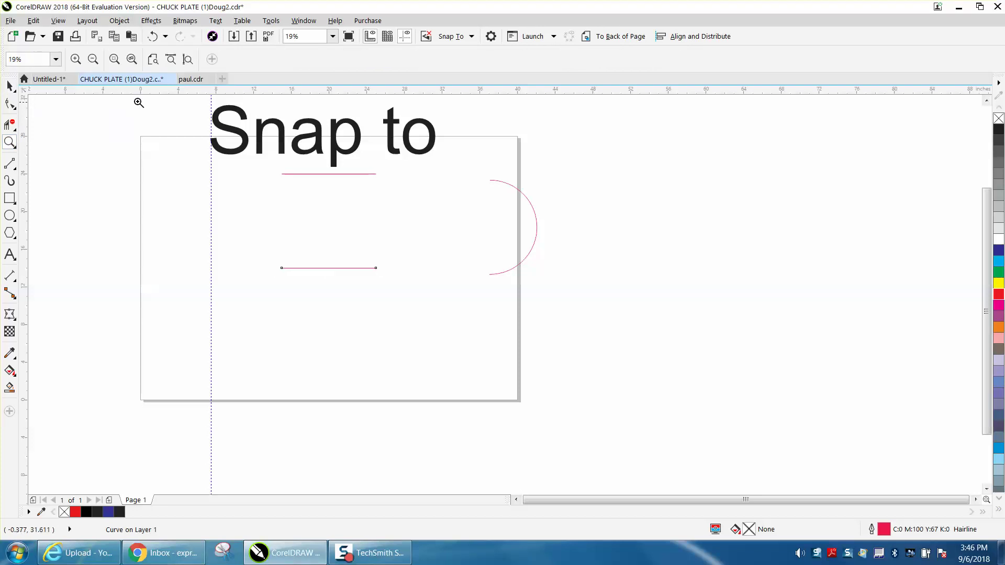
# Zoom in and drag the arc left so its ends meet the two lines' ends.
pyautogui.moveTo(196, 203); pyautogui.dragTo(636, 415)
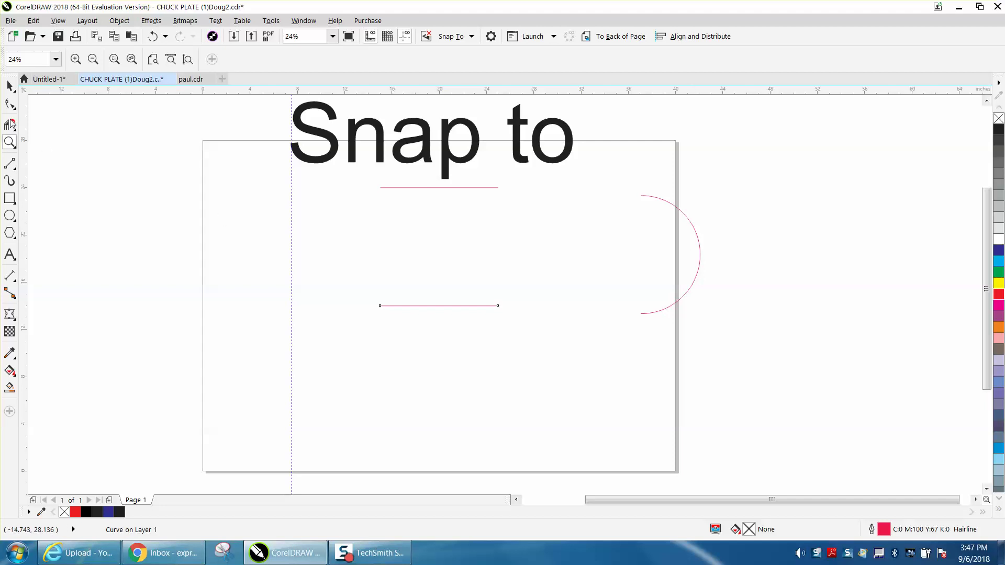
pyautogui.click(11, 85)
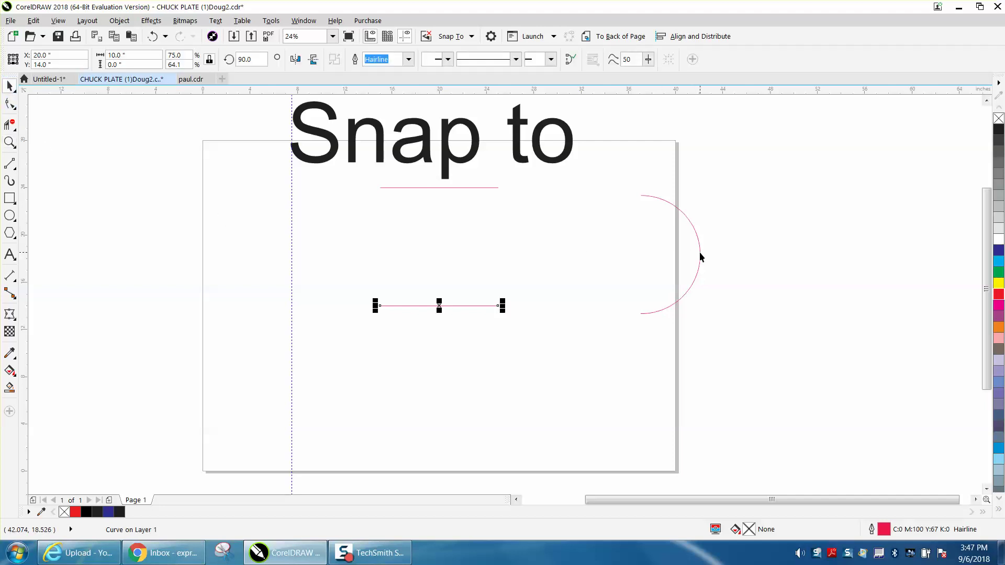
pyautogui.moveTo(699, 252); pyautogui.dragTo(581, 249)
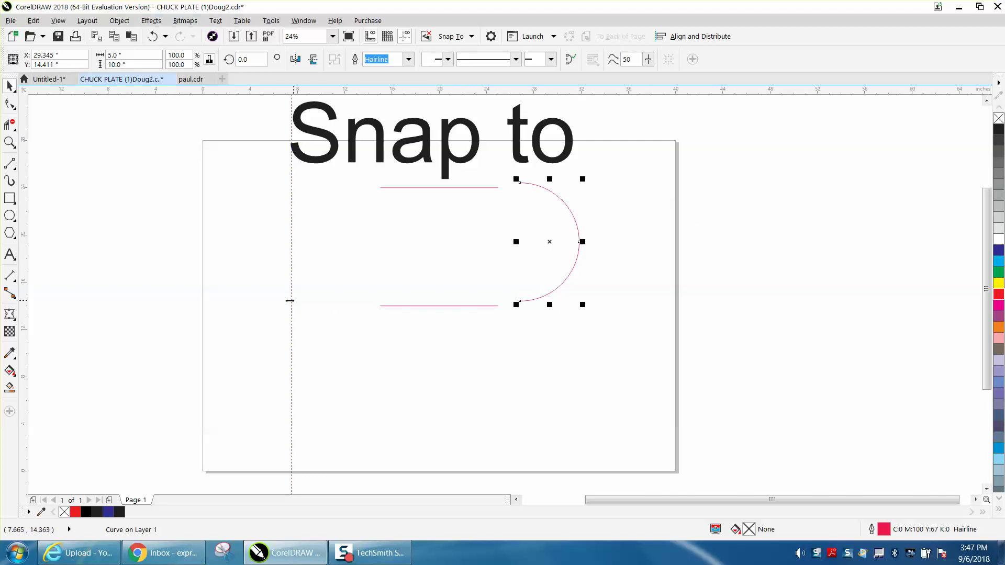
pyautogui.click(11, 143)
pyautogui.moveTo(454, 176); pyautogui.dragTo(673, 345)
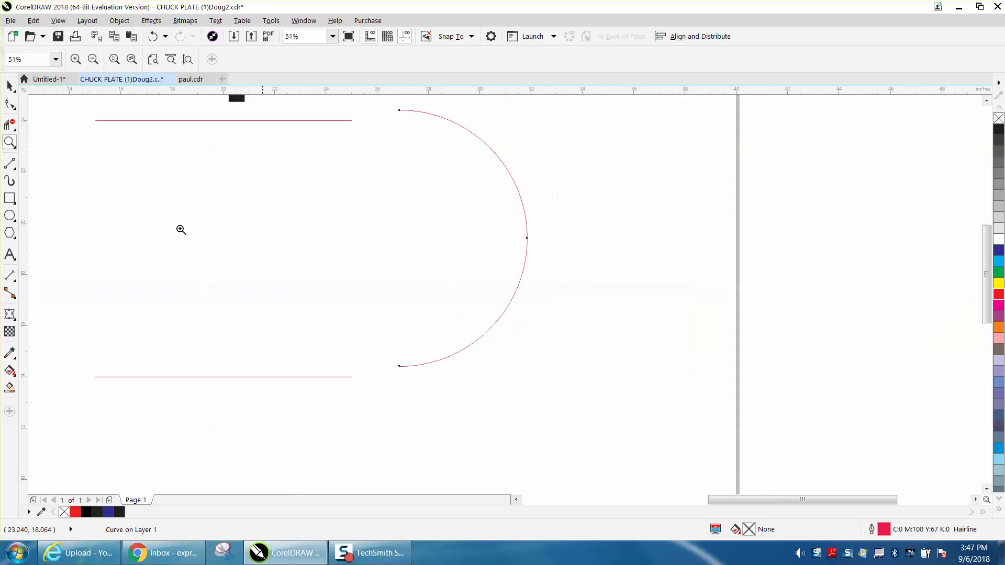
pyautogui.click(10, 85)
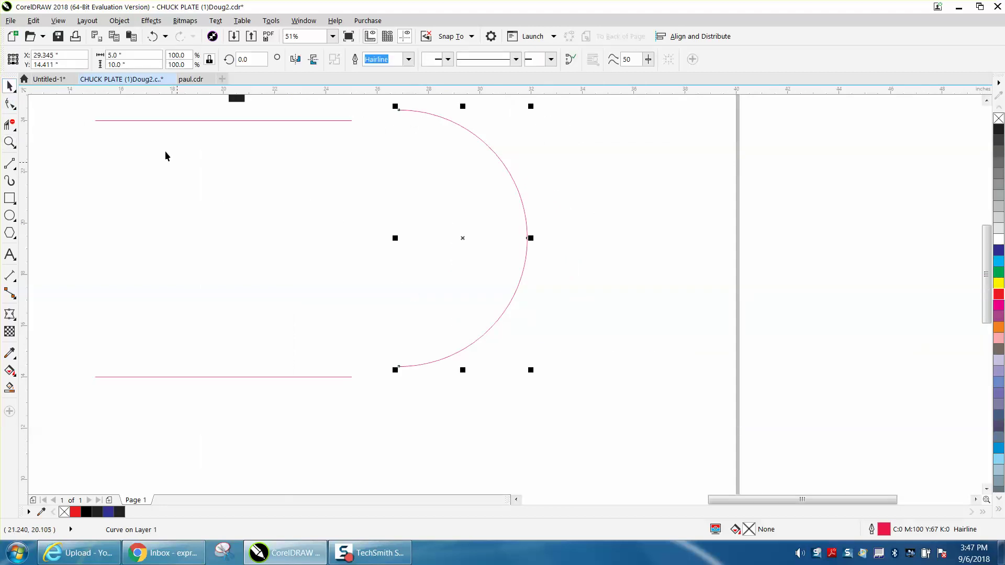
pyautogui.click(58, 20)
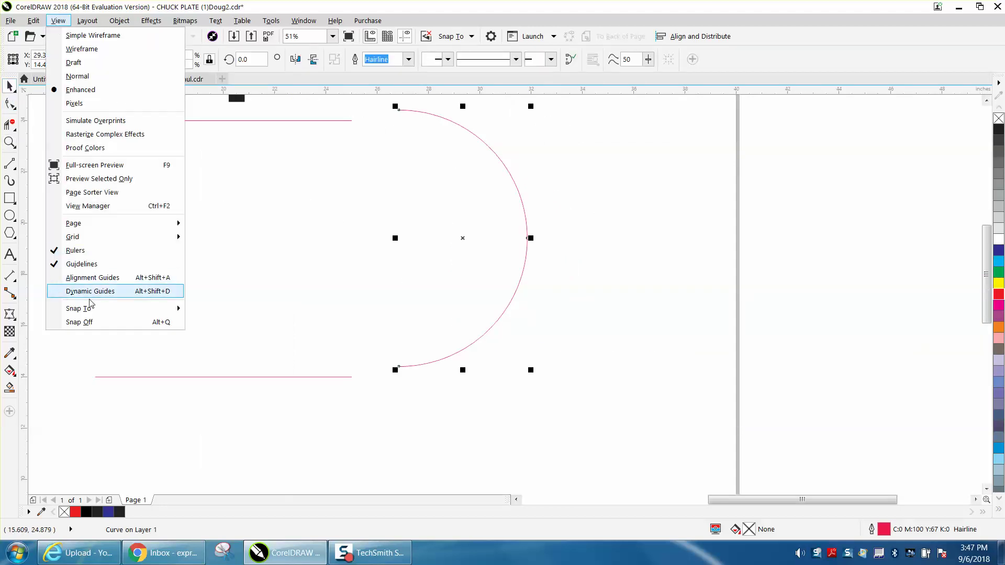
pyautogui.moveTo(79, 308)
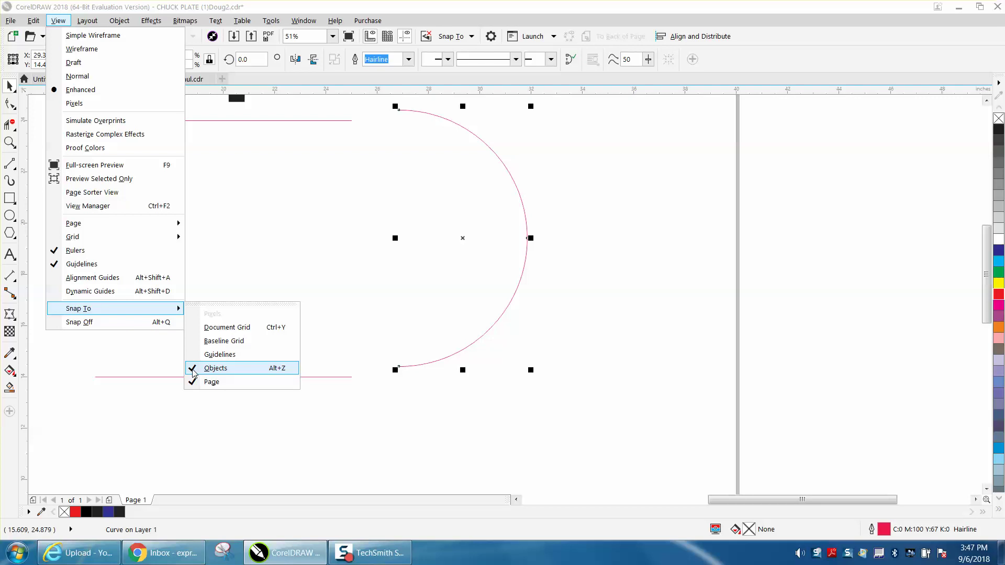
pyautogui.click(484, 396)
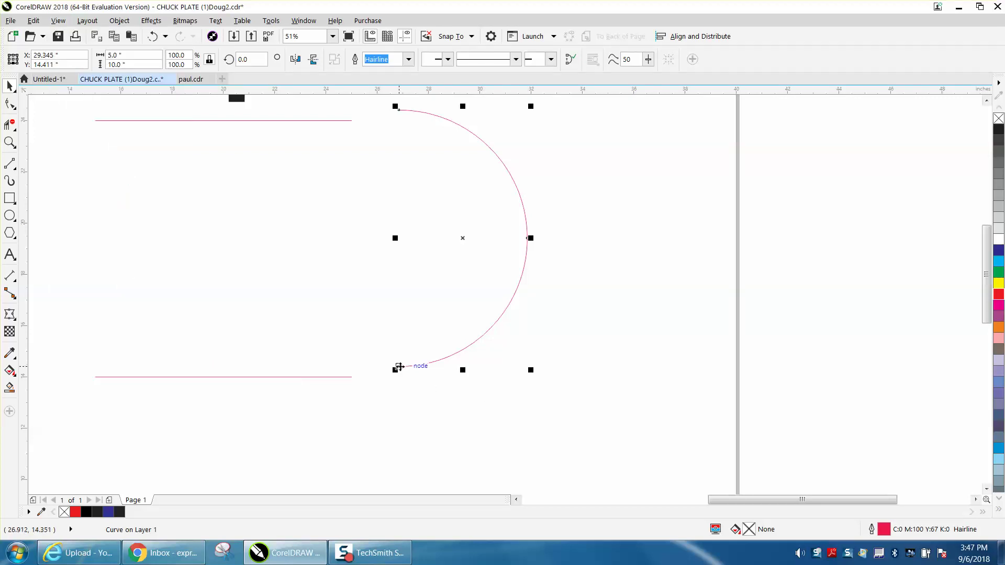
# Nudge the arc slightly right and zoom in on its lower end.
pyautogui.moveTo(463, 238)
pyautogui.mouseDown()
pyautogui.moveTo(602, 240)
pyautogui.moveTo(483, 243)
pyautogui.mouseUp()
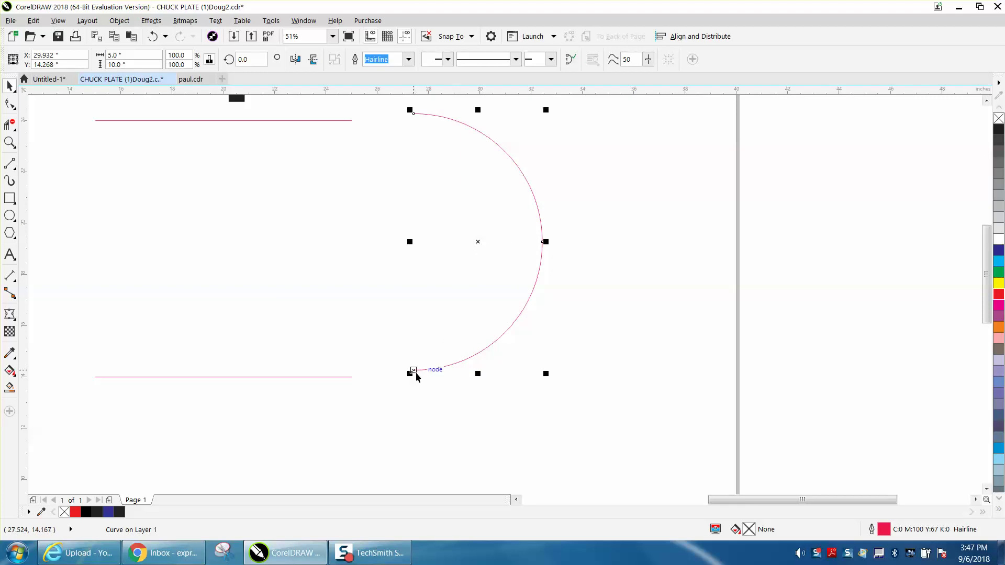
pyautogui.click(10, 142)
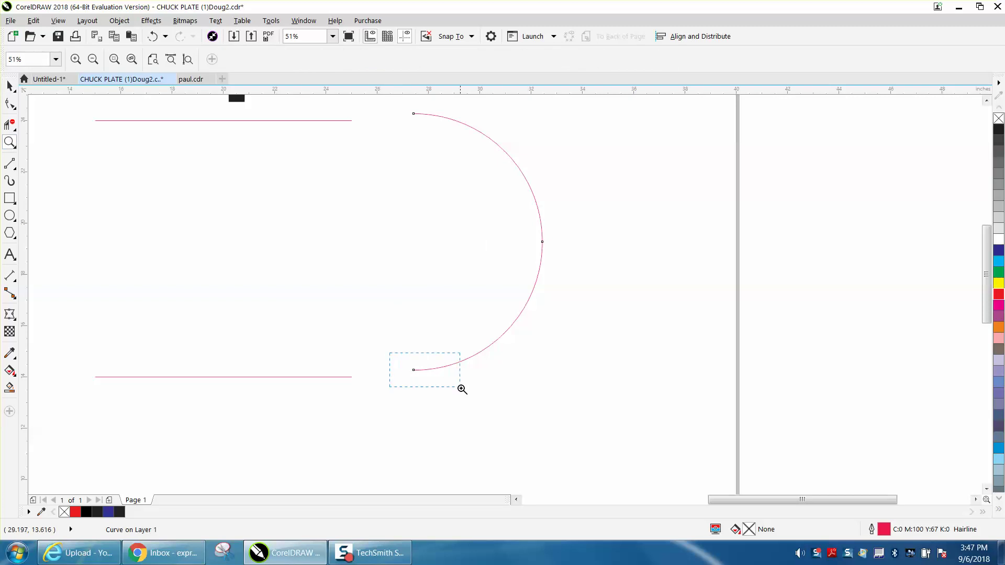
pyautogui.moveTo(412, 354); pyautogui.dragTo(463, 389)
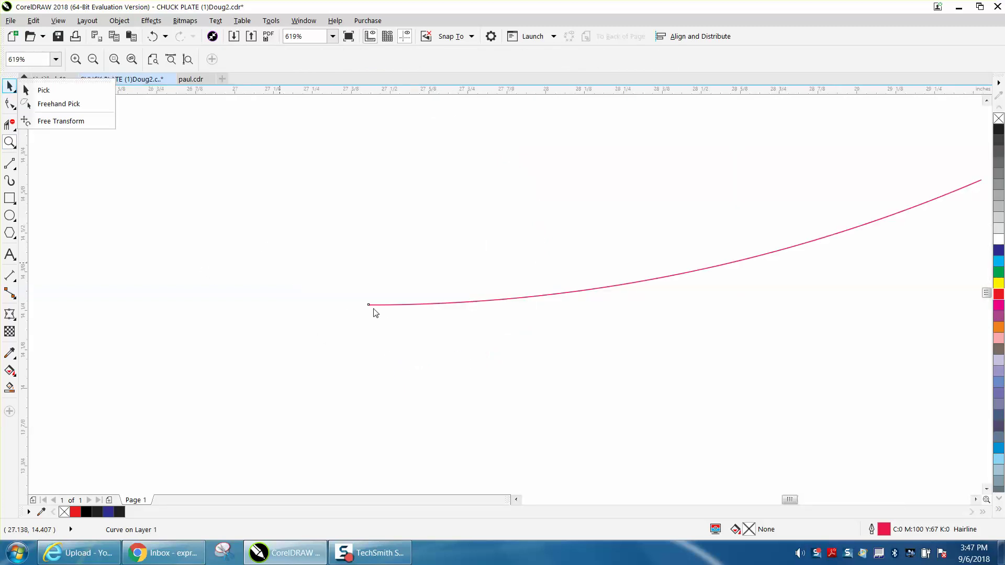
pyautogui.click(49, 94)
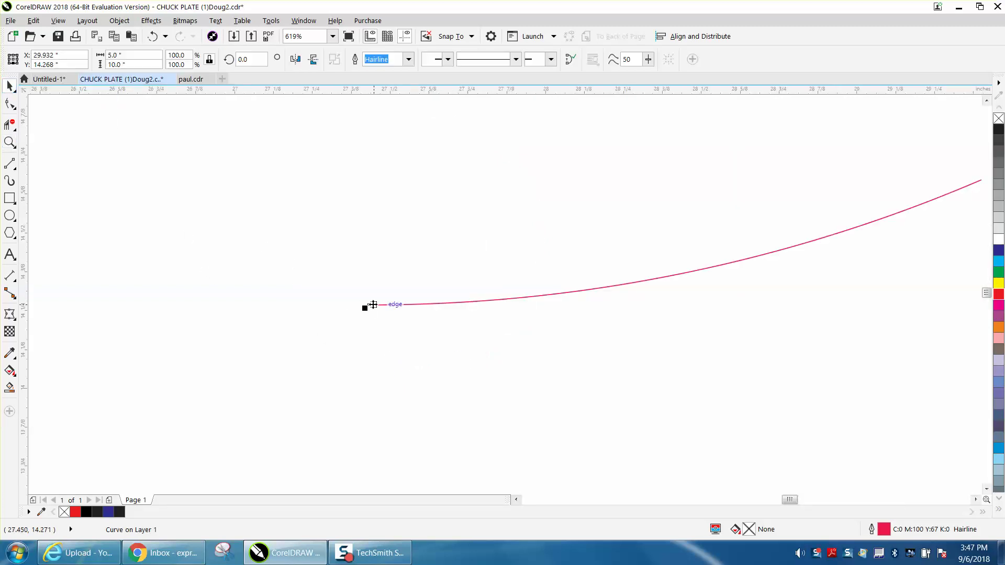
pyautogui.scroll(-5, 366, 308)
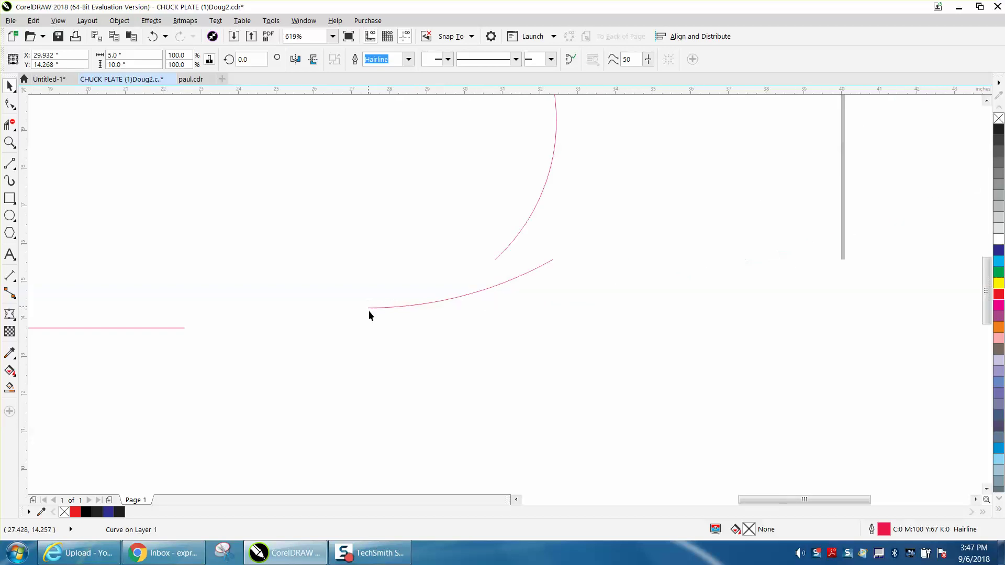
pyautogui.click(369, 310)
pyautogui.scroll(-2, 386, 333)
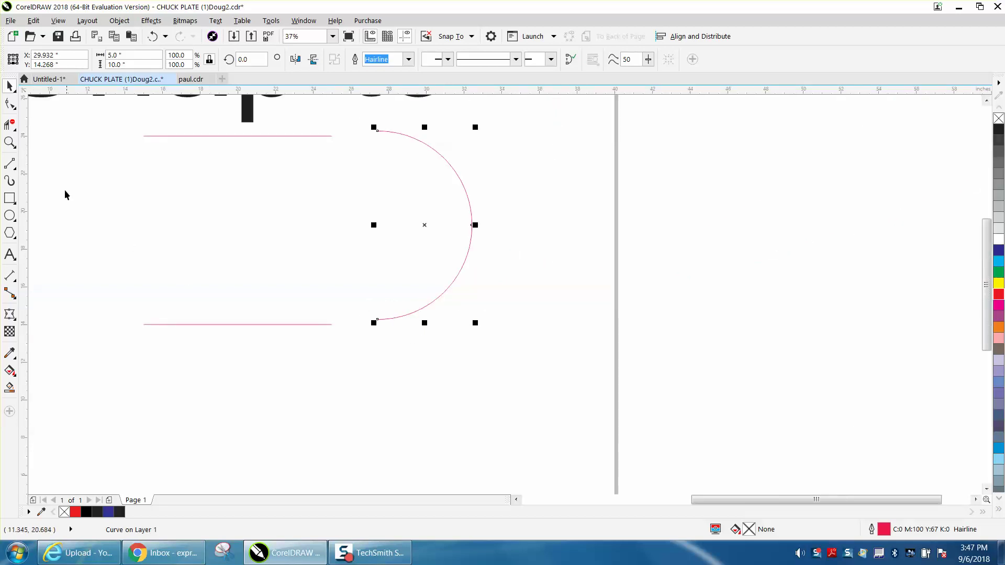
pyautogui.click(11, 141)
# Drag the arc by its lower end node until it snaps onto the bottom line's end.
pyautogui.moveTo(330, 277); pyautogui.dragTo(451, 367)
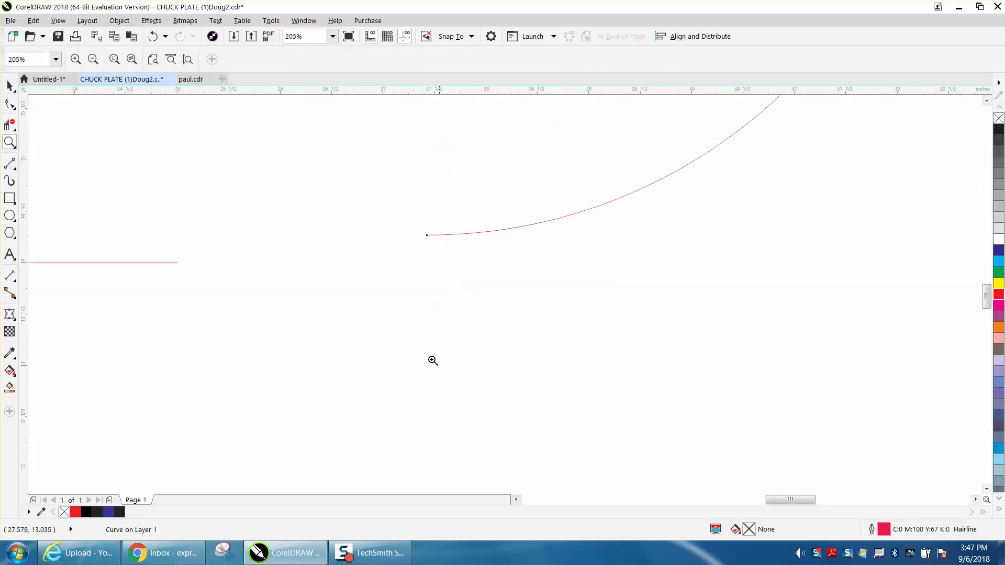
pyautogui.click(11, 87)
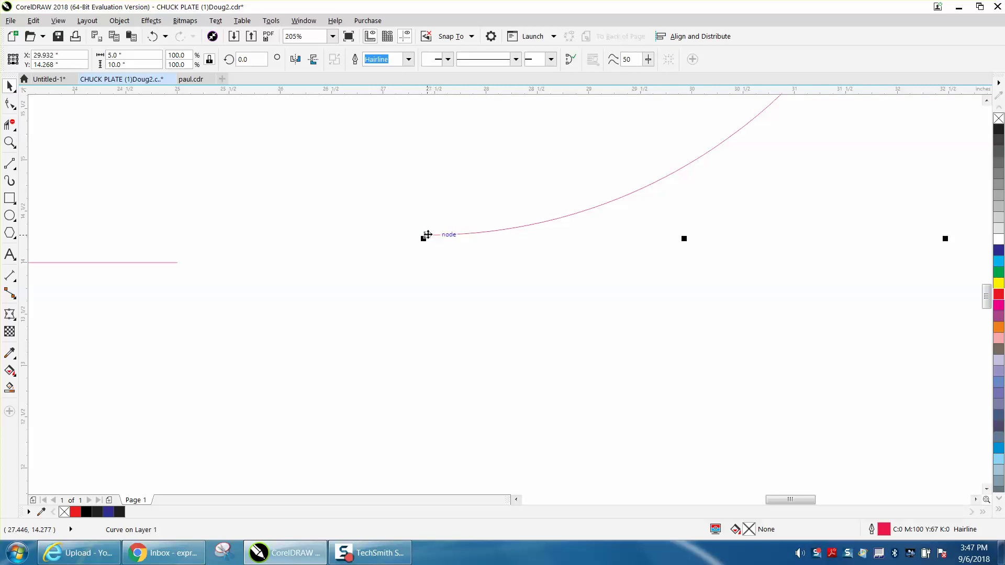
pyautogui.moveTo(426, 236); pyautogui.dragTo(277, 260)
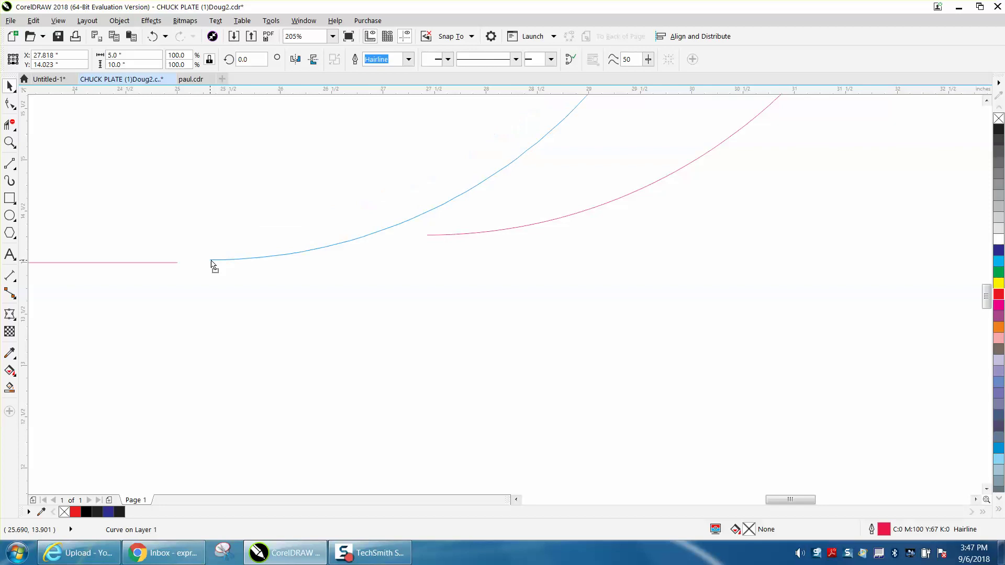
pyautogui.moveTo(276, 260); pyautogui.dragTo(181, 265)
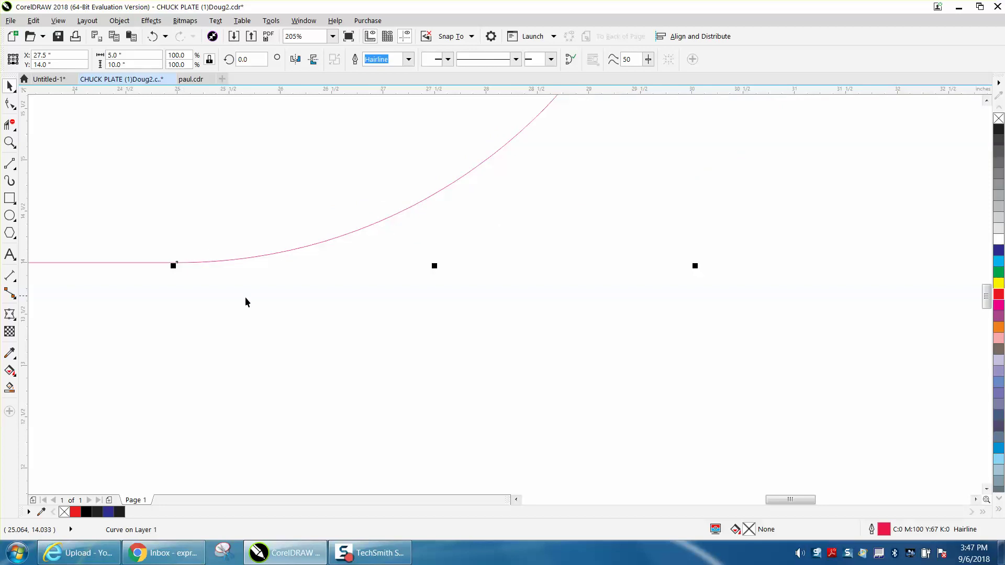
pyautogui.scroll(-5, 236, 290)
pyautogui.scroll(-1, 350, 304)
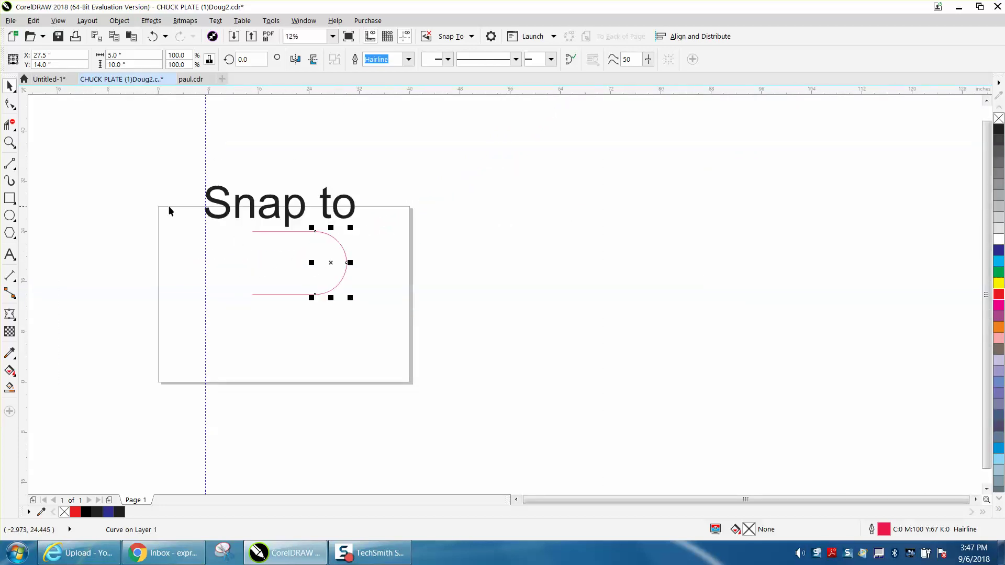
pyautogui.click(9, 142)
pyautogui.moveTo(306, 220); pyautogui.dragTo(332, 239)
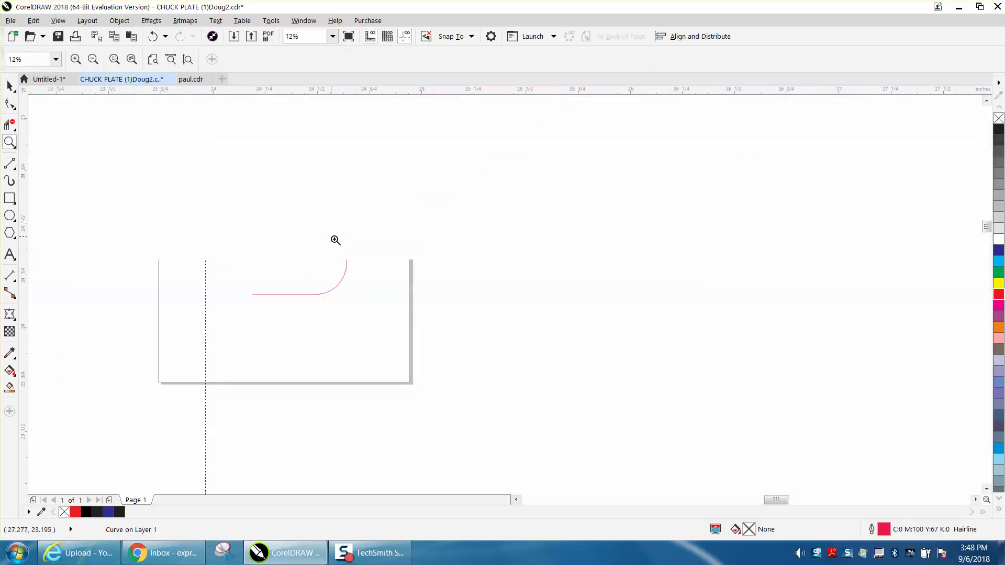
pyautogui.scroll(-2, 433, 289)
pyautogui.scroll(-2, 451, 294)
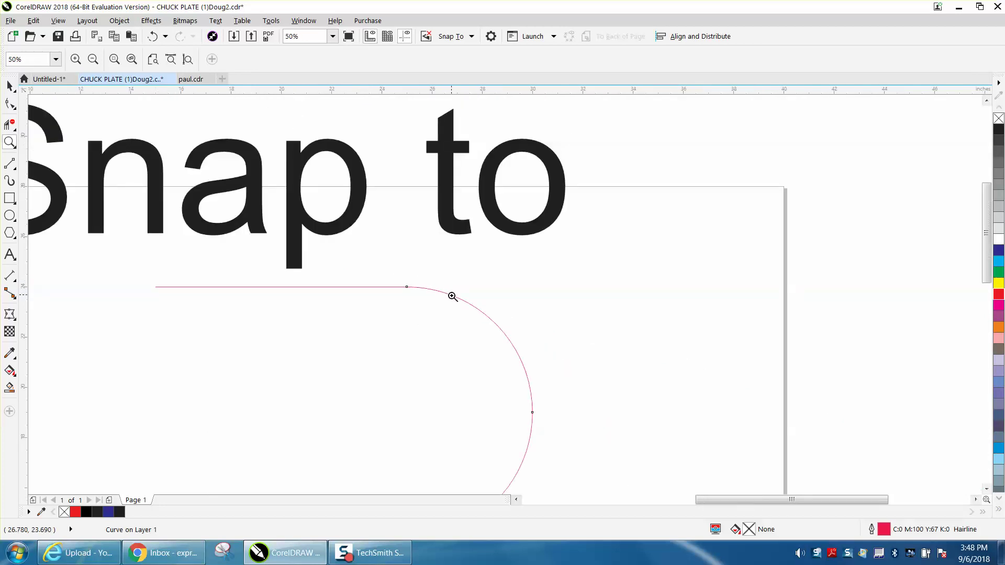
pyautogui.scroll(-1, 487, 313)
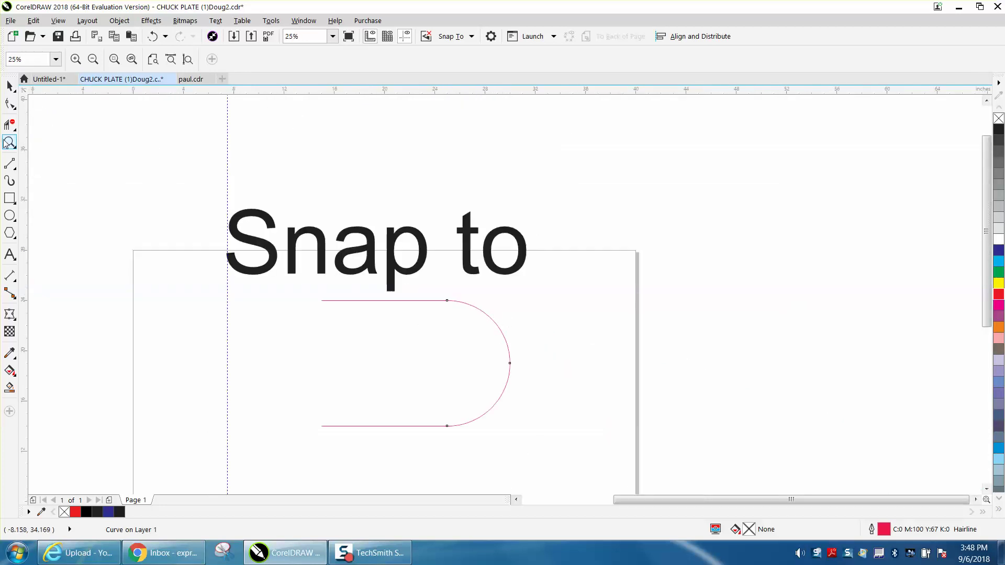
# Rotate the arc about its bottom end and zoom in on the result.
pyautogui.click(9, 87)
pyautogui.click(485, 367)
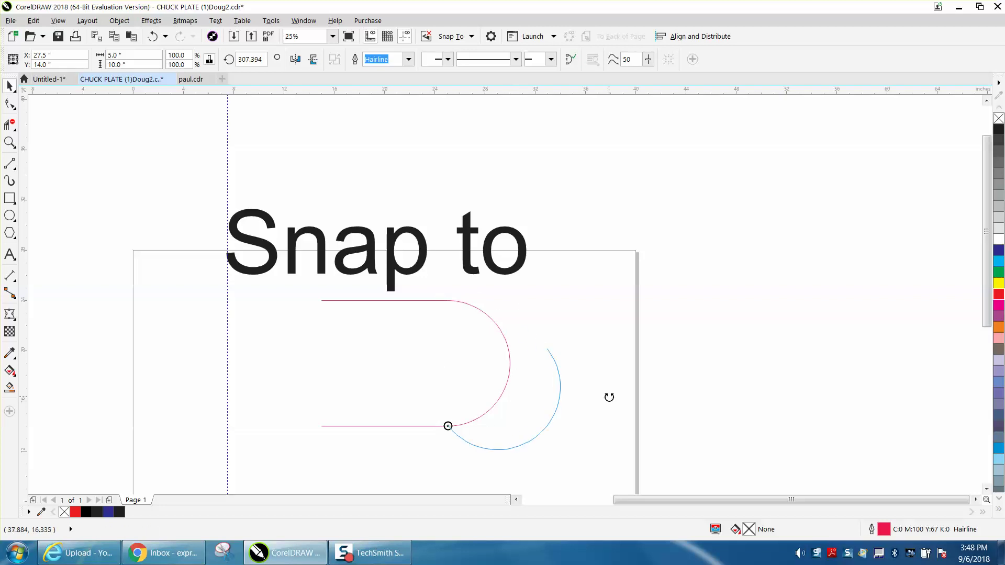
pyautogui.moveTo(517, 296); pyautogui.dragTo(591, 341)
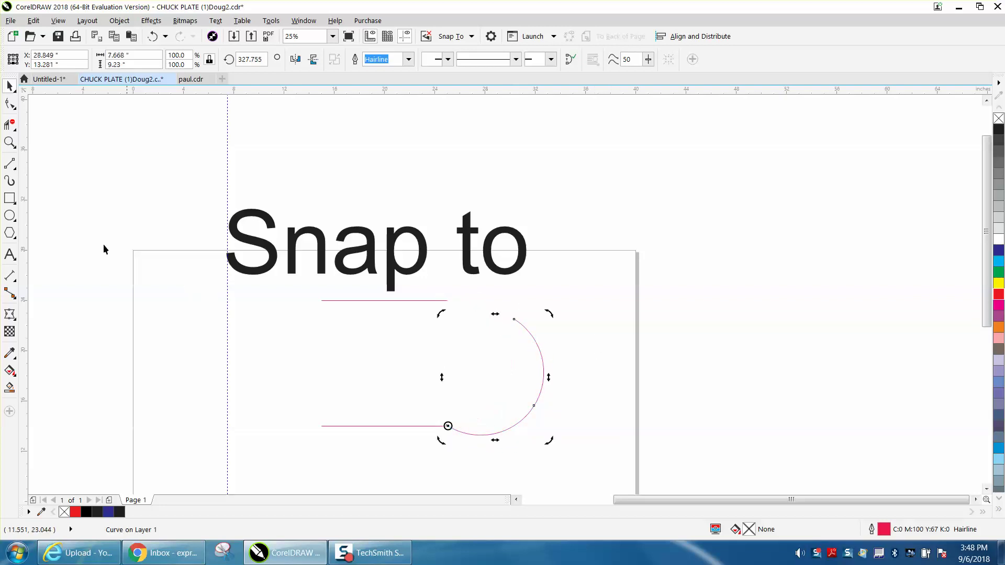
pyautogui.click(10, 142)
pyautogui.moveTo(386, 282); pyautogui.dragTo(601, 427)
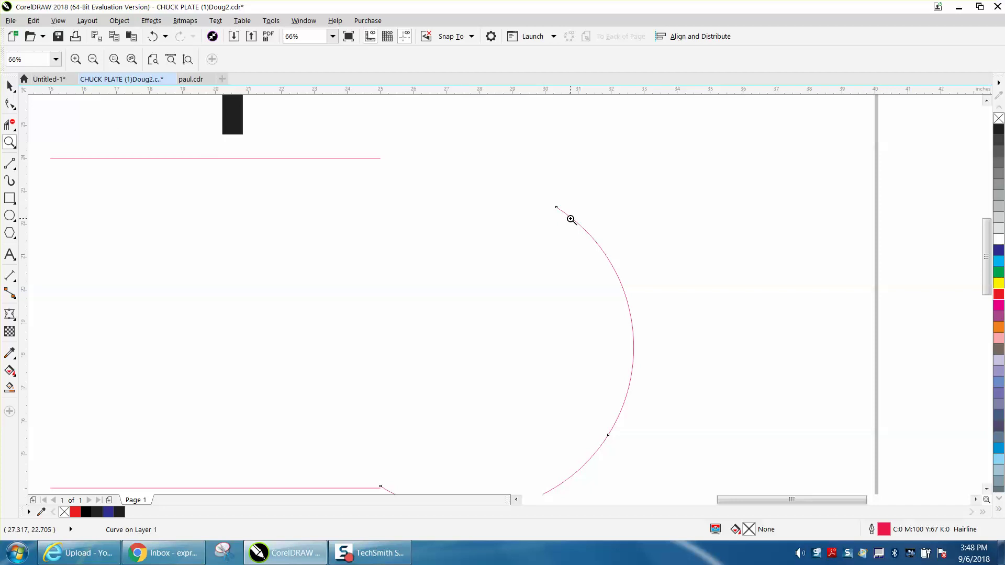
# Keep swinging the arc about its bottom node until its top end reaches the upper line.
pyautogui.click(10, 86)
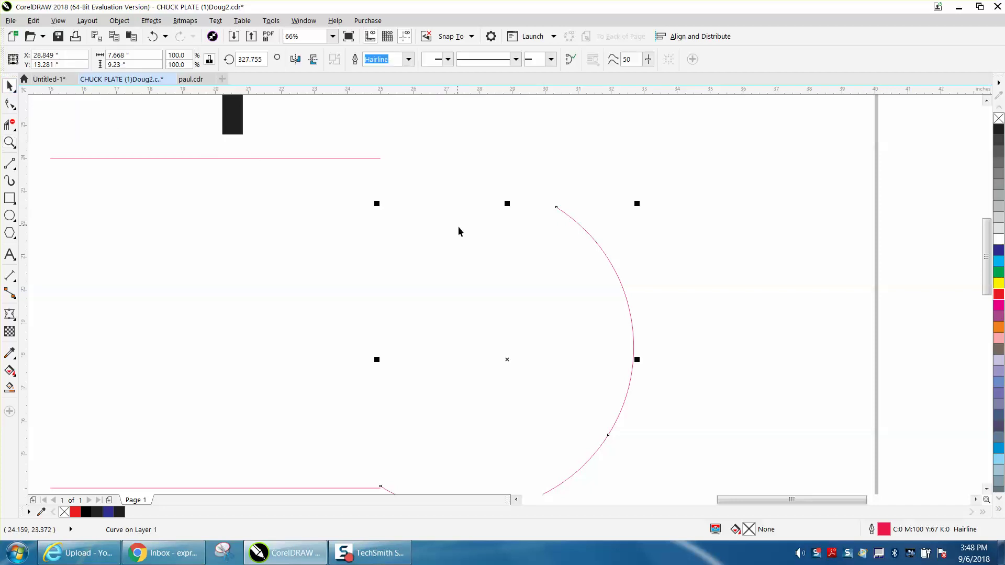
pyautogui.click(497, 360)
pyautogui.moveTo(641, 202); pyautogui.dragTo(518, 155)
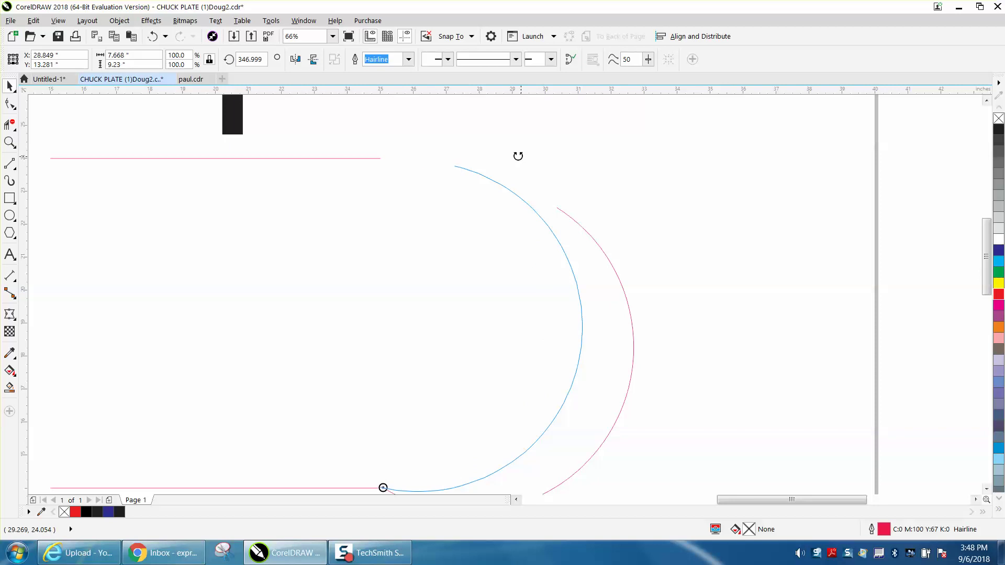
pyautogui.moveTo(518, 156); pyautogui.dragTo(563, 174)
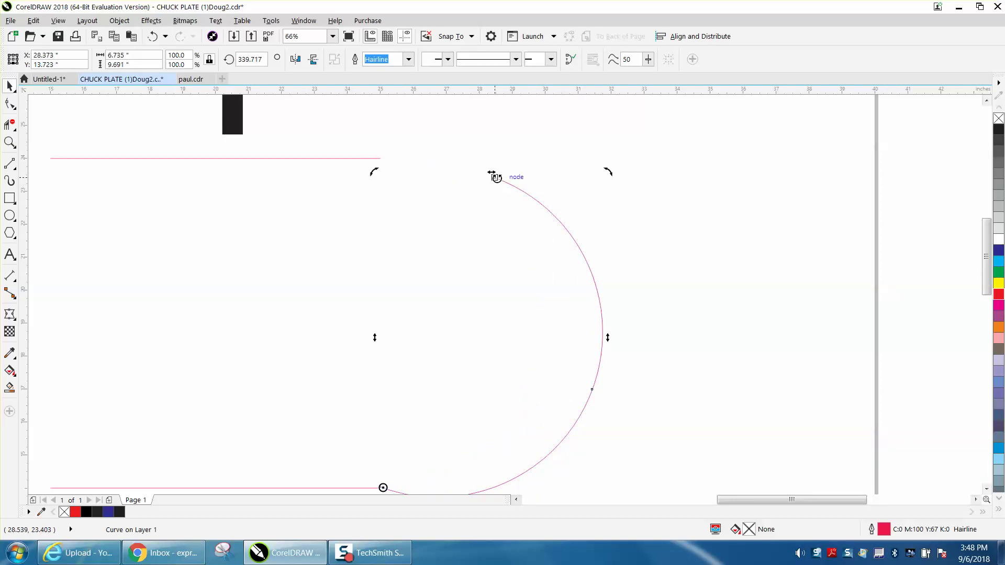
pyautogui.moveTo(496, 177); pyautogui.dragTo(386, 167)
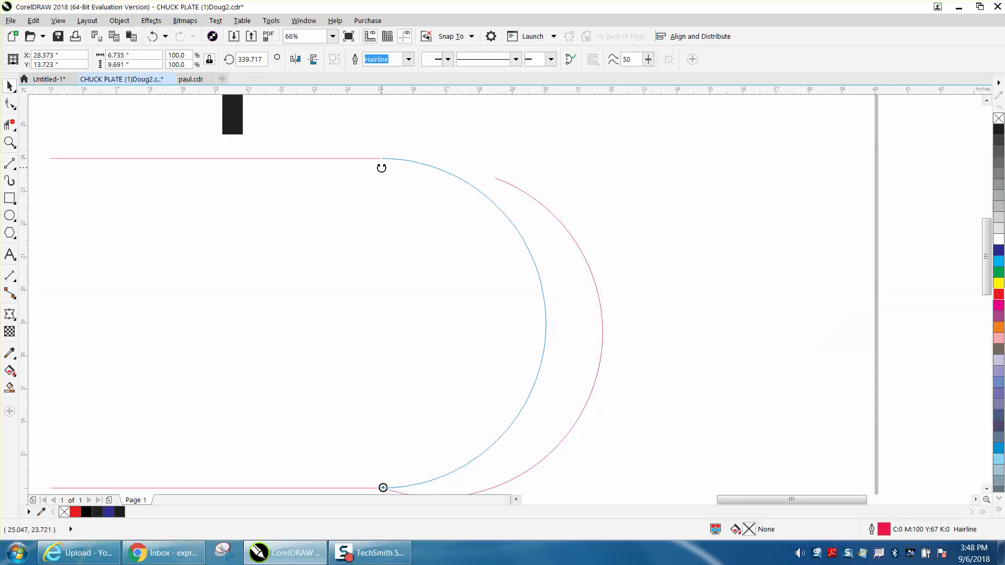
pyautogui.moveTo(388, 167)
pyautogui.mouseDown()
pyautogui.moveTo(377, 170)
pyautogui.moveTo(495, 186)
pyautogui.mouseUp()
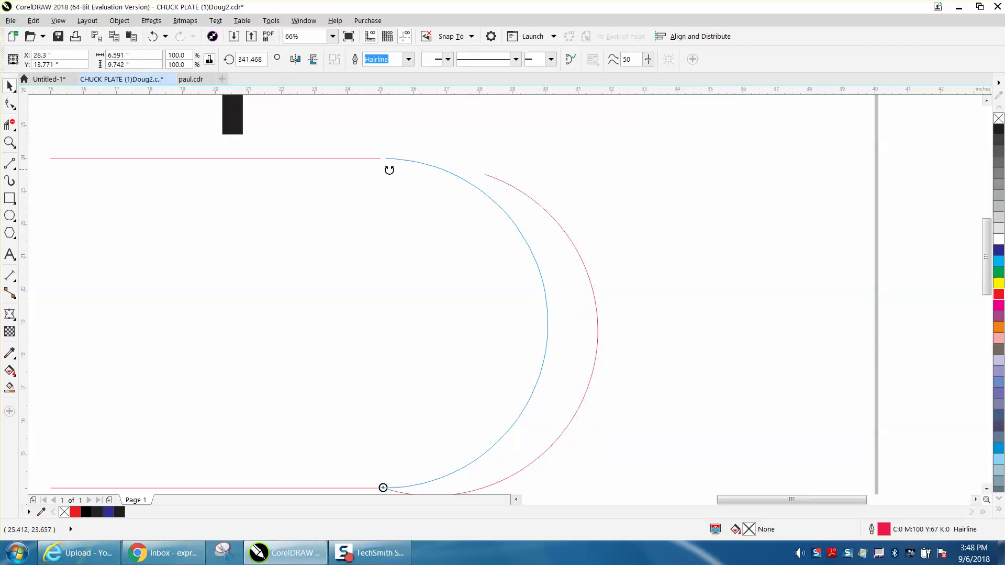
pyautogui.moveTo(496, 186)
pyautogui.mouseDown()
pyautogui.moveTo(344, 170)
pyautogui.moveTo(383, 174)
pyautogui.mouseUp()
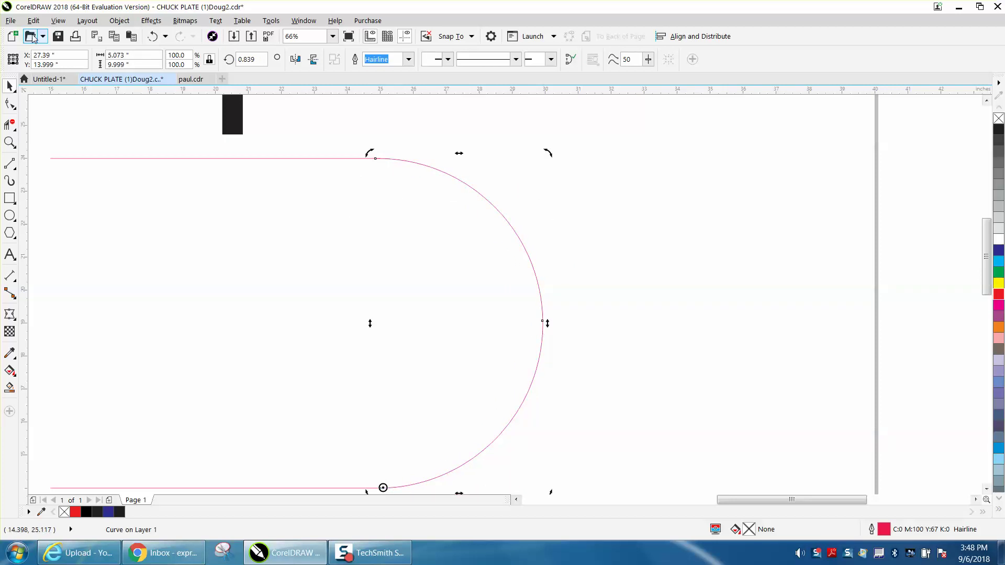
# Check the View > Snap To menu without changes, then undo the arc's last rotation.
pyautogui.click(58, 21)
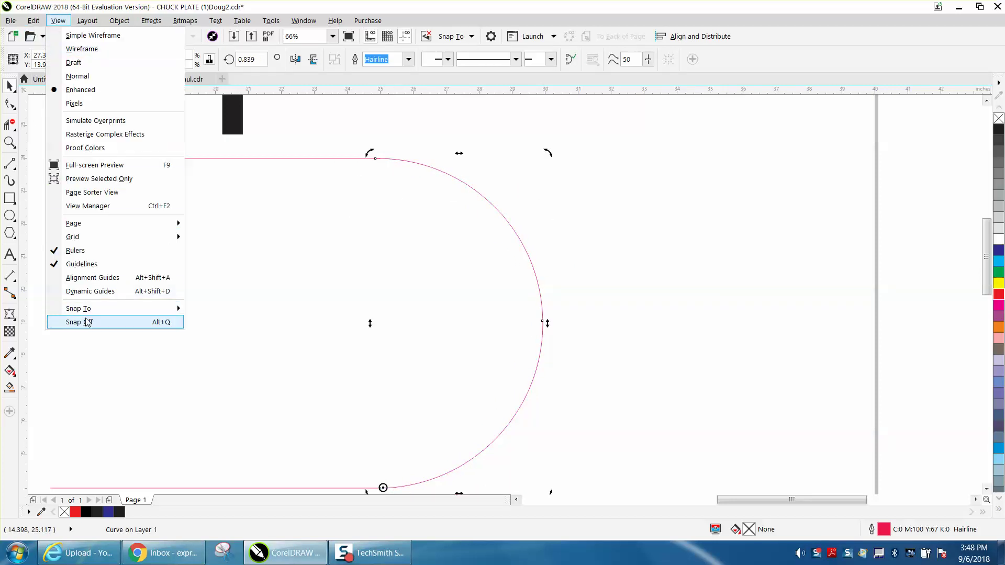
pyautogui.moveTo(78, 308)
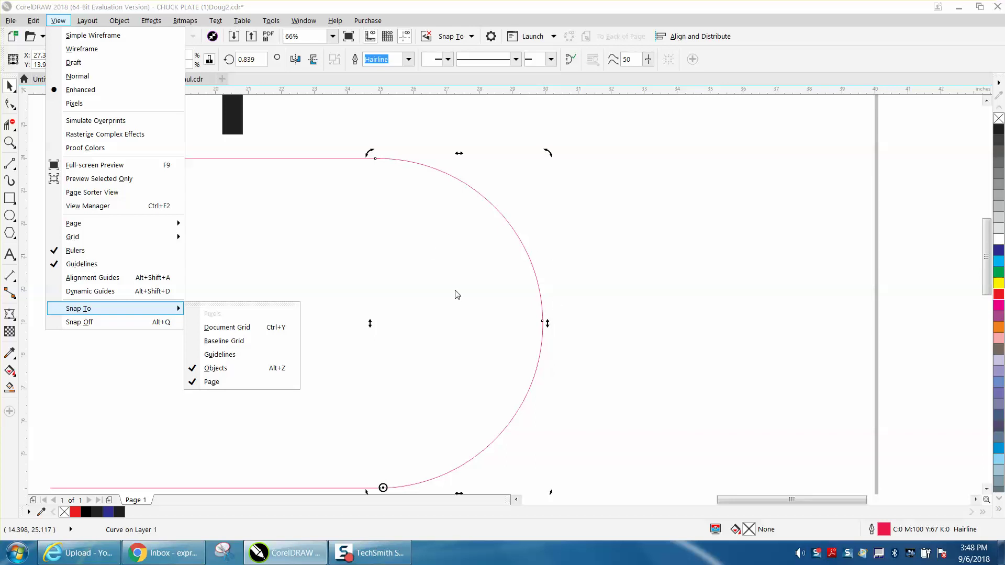
pyautogui.click(196, 92)
pyautogui.click(153, 36)
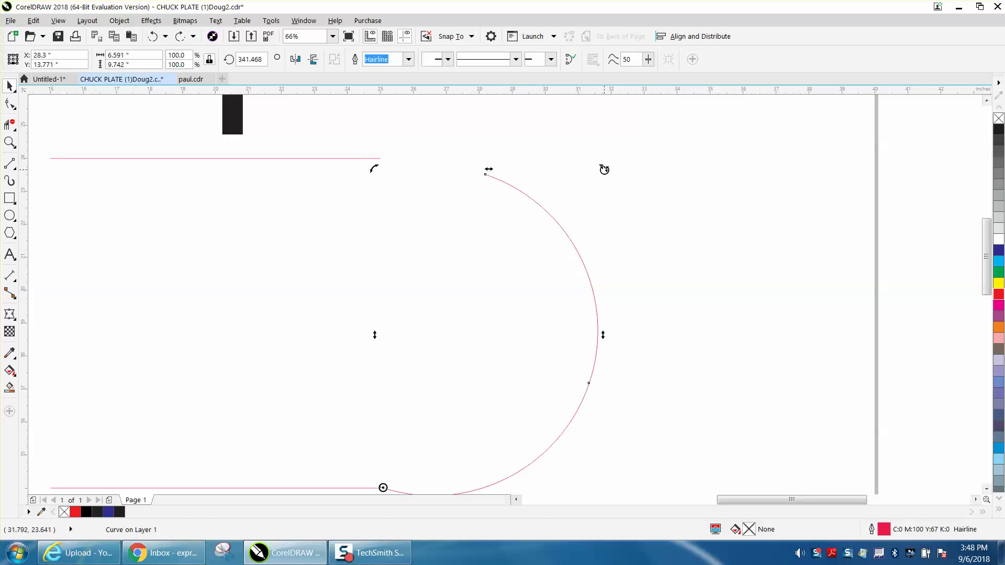
# Swing the arc about its bottom pivot until its top node snaps to the upper line's endpoint.
pyautogui.moveTo(603, 170); pyautogui.dragTo(649, 265)
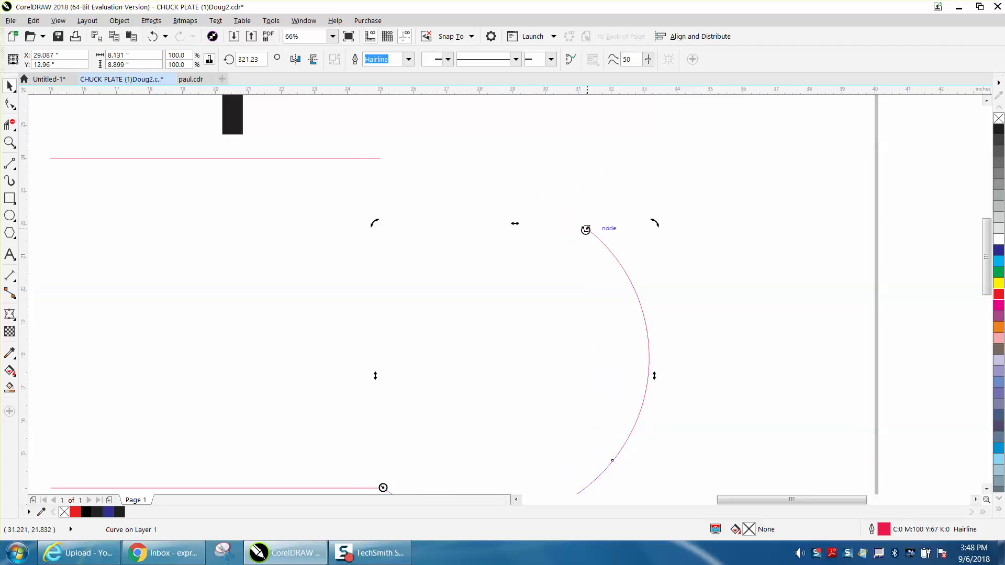
pyautogui.moveTo(588, 228); pyautogui.dragTo(384, 172)
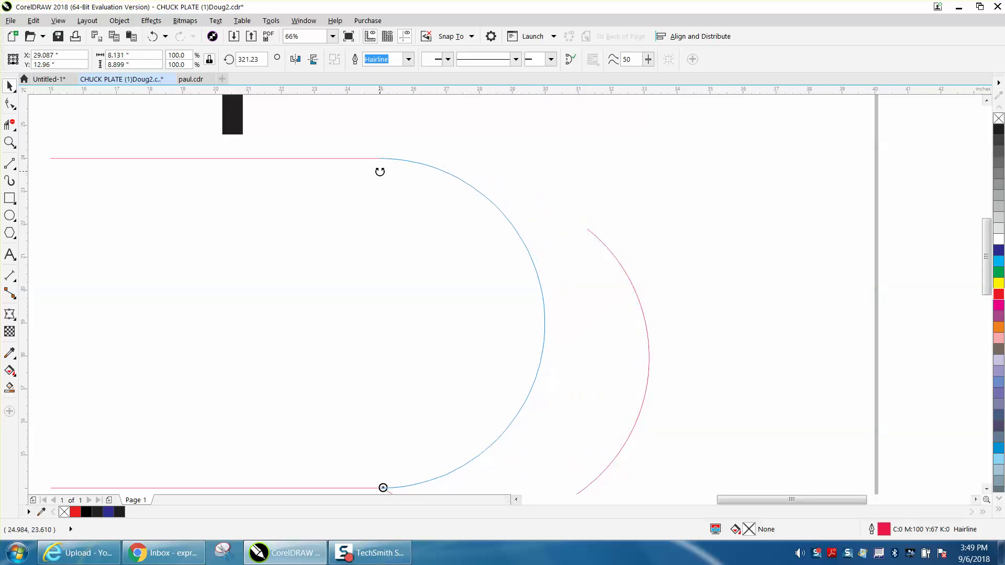
pyautogui.moveTo(384, 172)
pyautogui.mouseDown()
pyautogui.moveTo(326, 169)
pyautogui.moveTo(382, 157)
pyautogui.moveTo(384, 168)
pyautogui.moveTo(519, 201)
pyautogui.mouseUp()
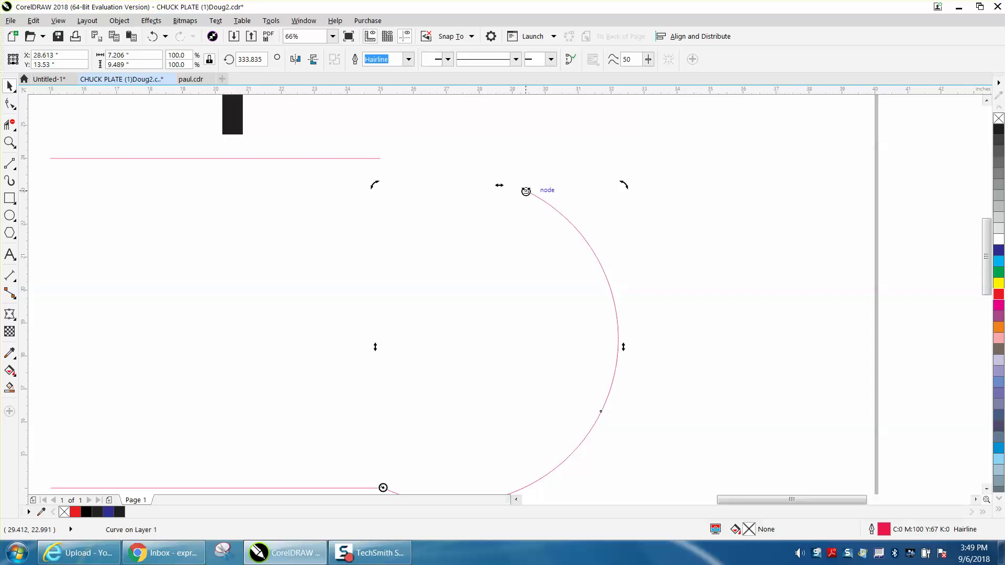
pyautogui.moveTo(525, 191); pyautogui.dragTo(382, 159)
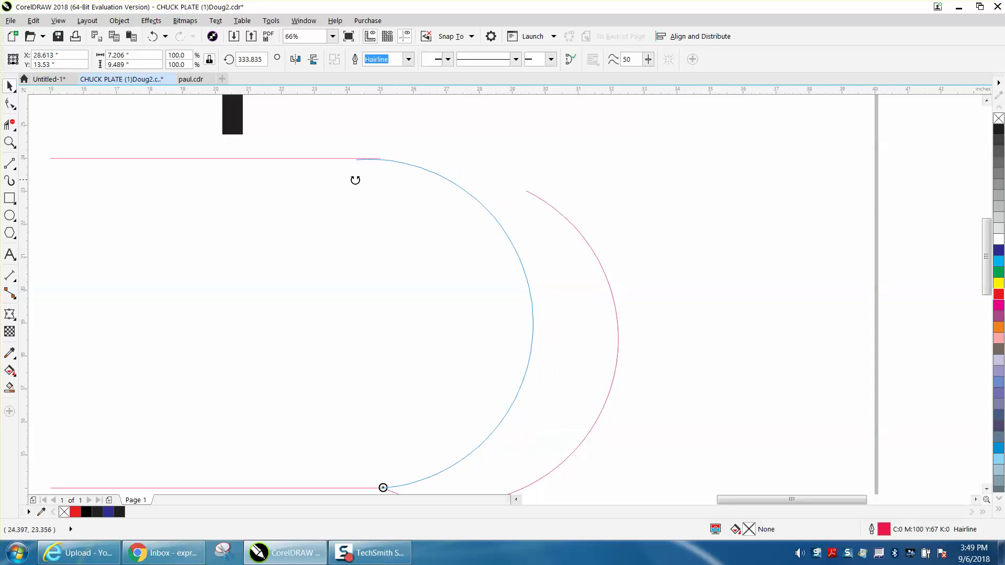
pyautogui.moveTo(381, 159)
pyautogui.mouseDown()
pyautogui.moveTo(410, 181)
pyautogui.moveTo(423, 161)
pyautogui.moveTo(380, 159)
pyautogui.mouseUp()
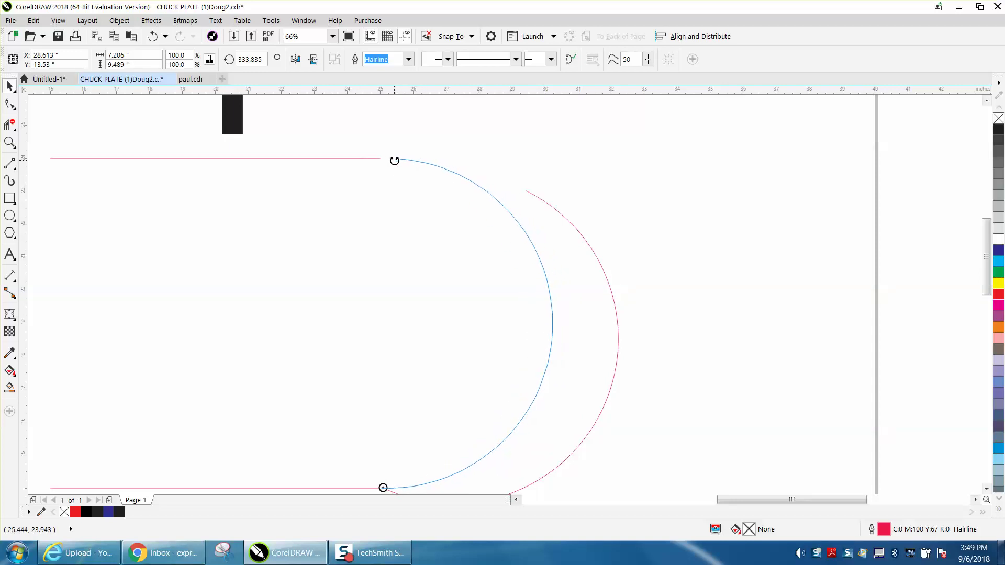
pyautogui.moveTo(381, 159); pyautogui.dragTo(381, 158)
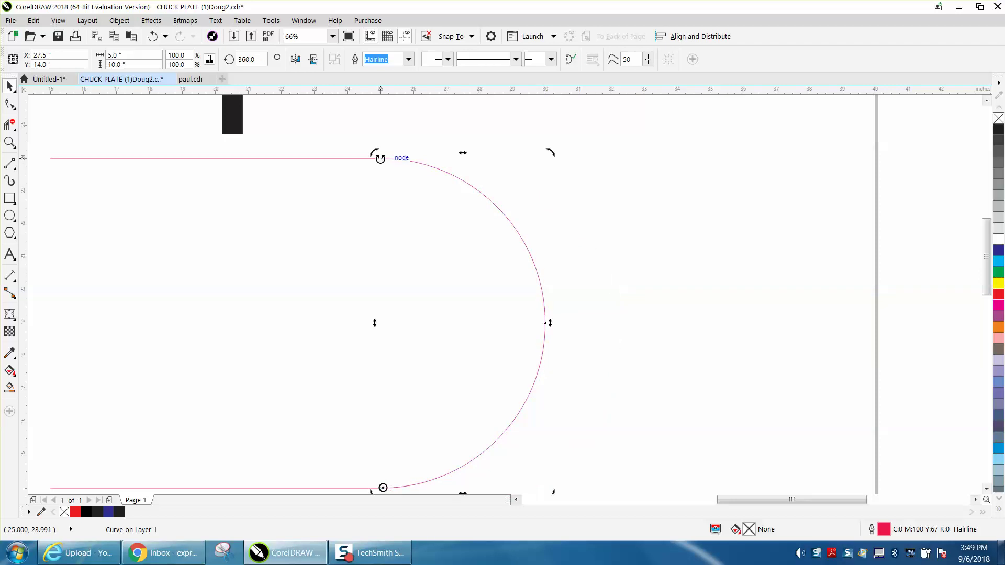
pyautogui.scroll(-2, 427, 193)
pyautogui.scroll(-1, 428, 194)
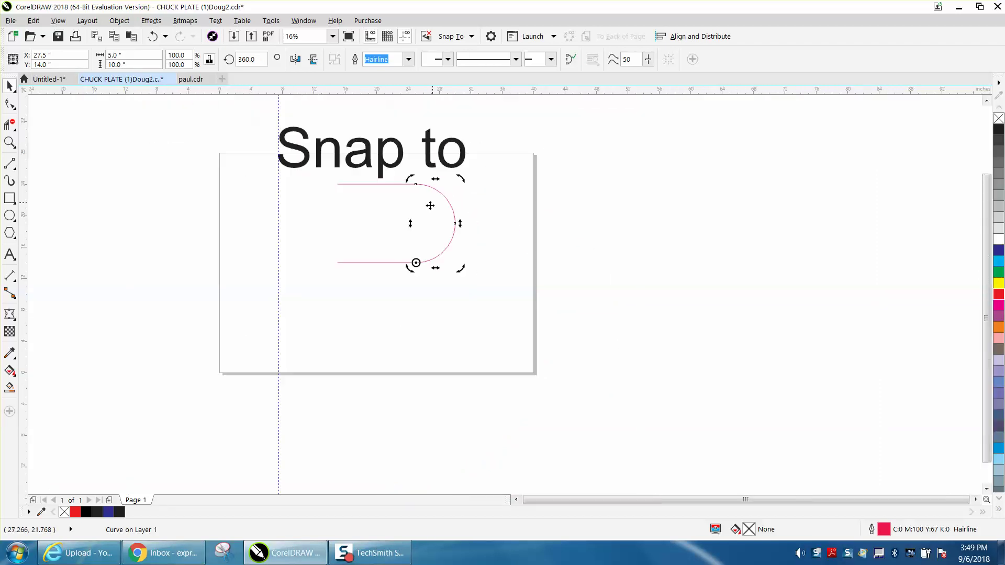
# Zoom to the curve with Shift+F2, deselect it, and drag the vertical guideline toward the U.
pyautogui.click(10, 142)
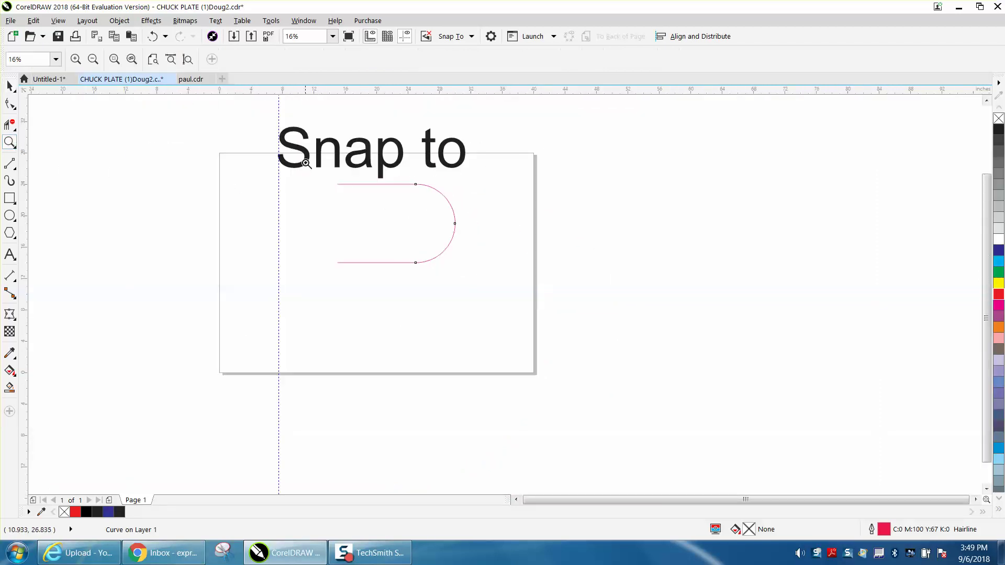
pyautogui.hotkey('shift', 'F2')
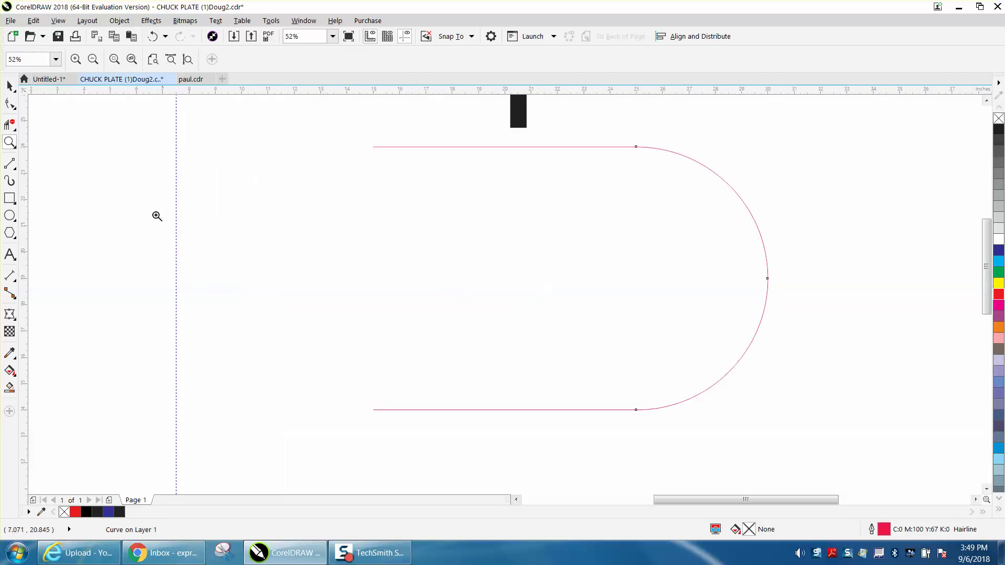
pyautogui.click(8, 86)
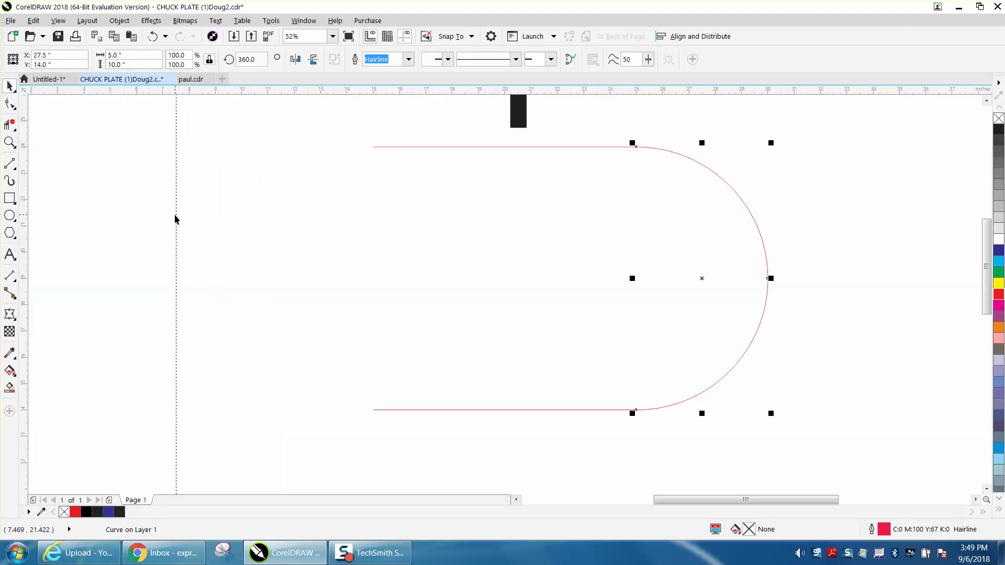
pyautogui.press('Escape')
pyautogui.click(177, 235)
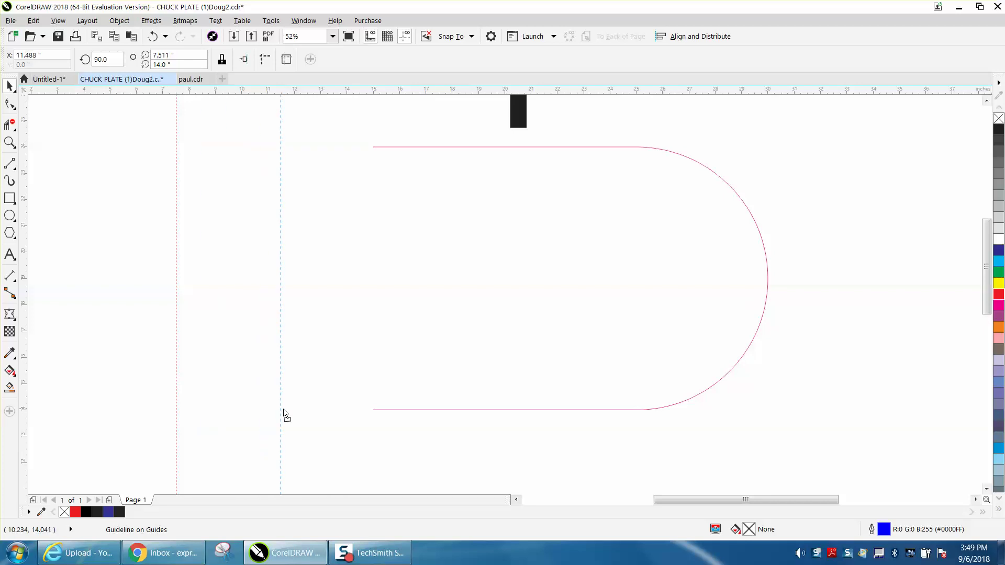
pyautogui.moveTo(204, 406)
pyautogui.mouseDown()
pyautogui.moveTo(376, 417)
pyautogui.moveTo(226, 399)
pyautogui.mouseUp()
# Drag the bottom line left, away from the arc, and open View > Snap To.
pyautogui.click(376, 413)
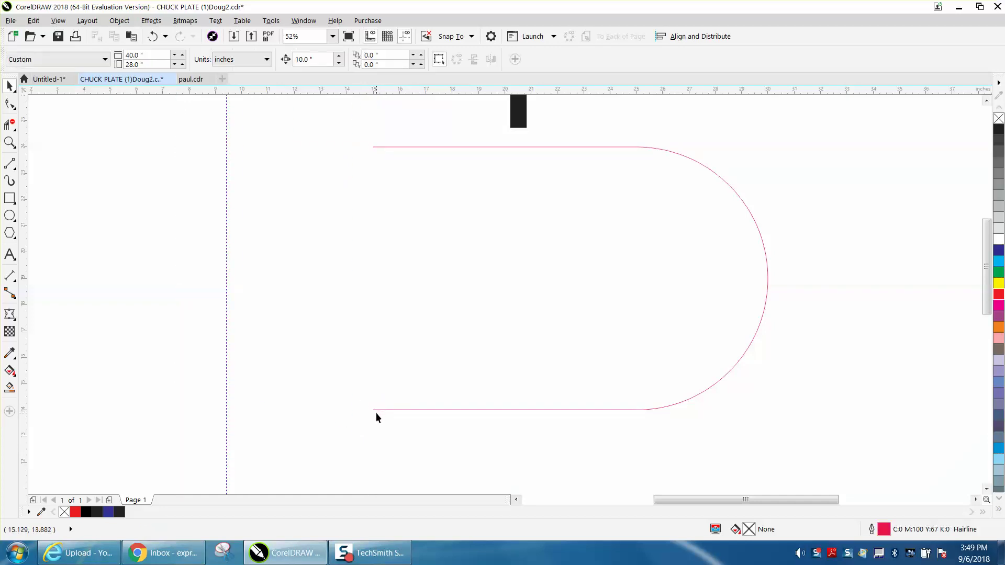
pyautogui.click(376, 409)
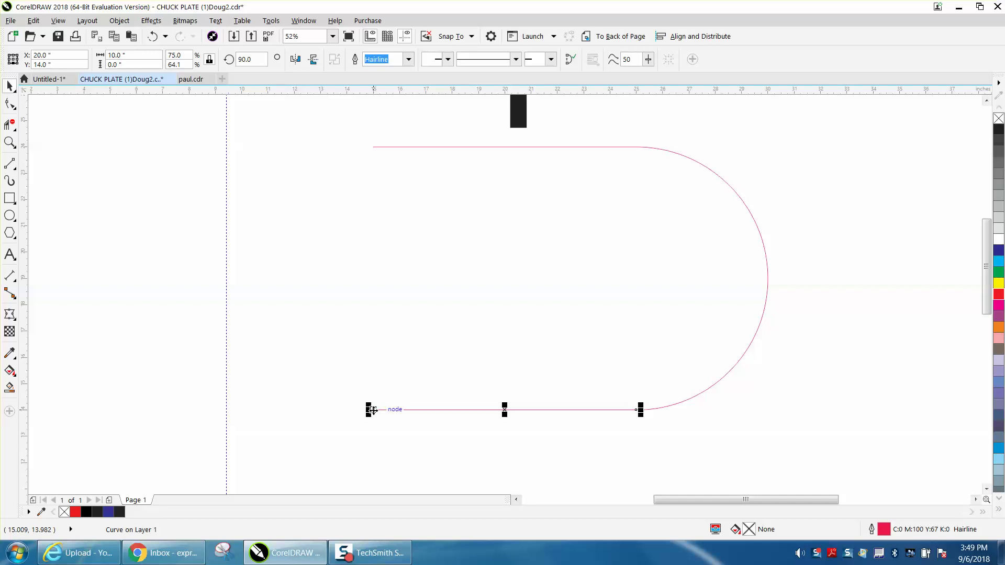
pyautogui.moveTo(377, 411); pyautogui.dragTo(227, 412)
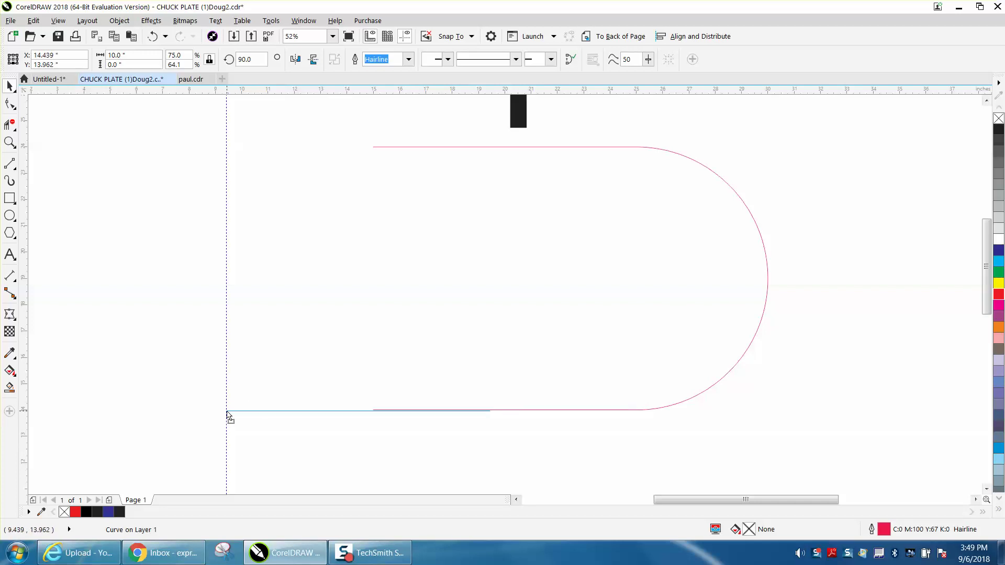
pyautogui.moveTo(228, 412); pyautogui.dragTo(307, 409)
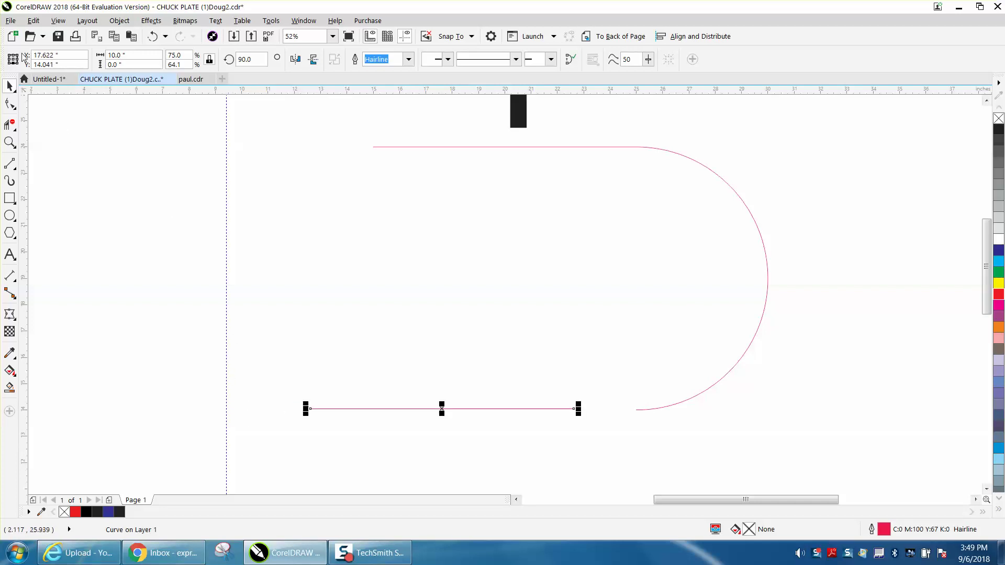
pyautogui.click(58, 21)
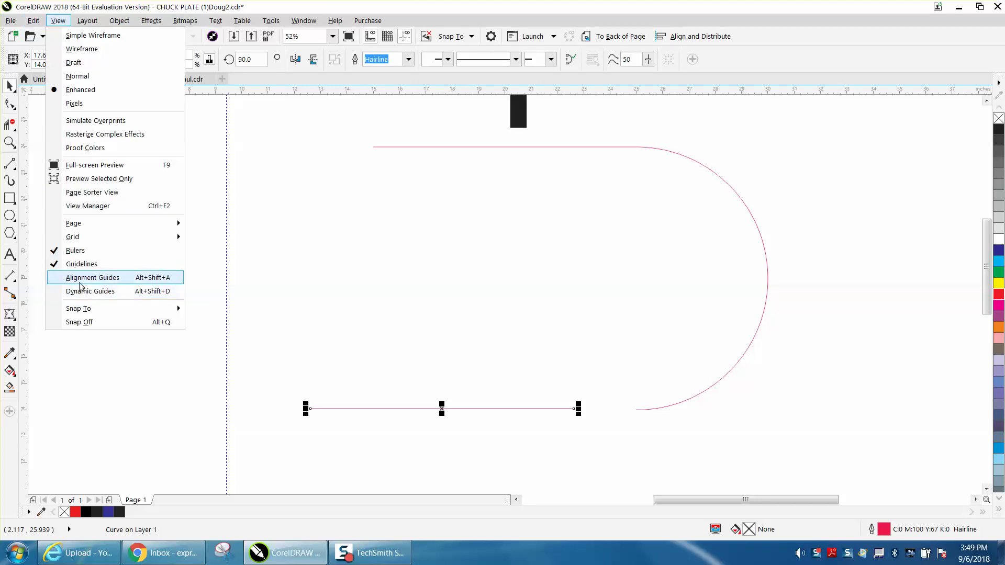
pyautogui.moveTo(79, 309)
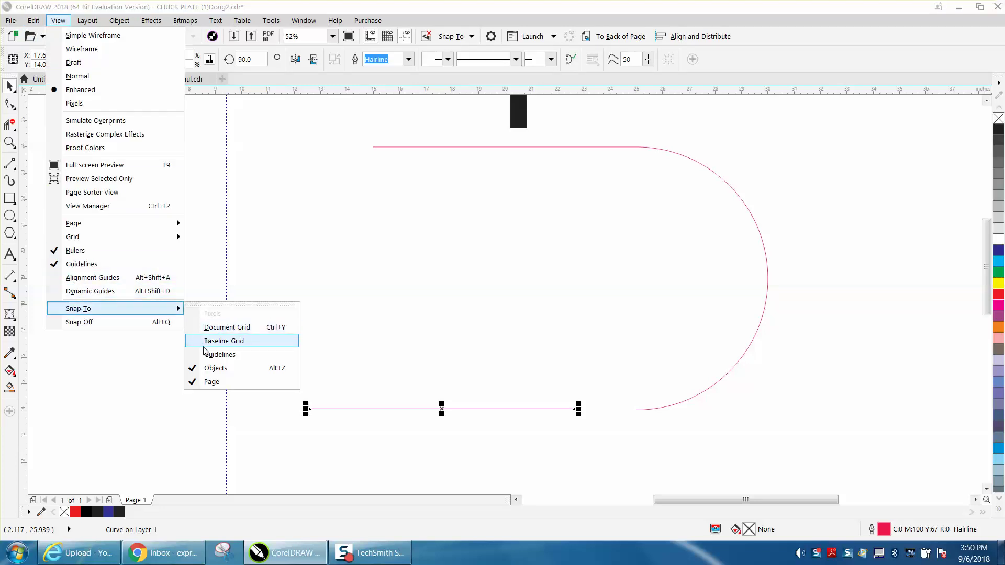
# Enable Snap To Guidelines and drag the bottom line's left end onto the vertical guideline.
pyautogui.click(198, 354)
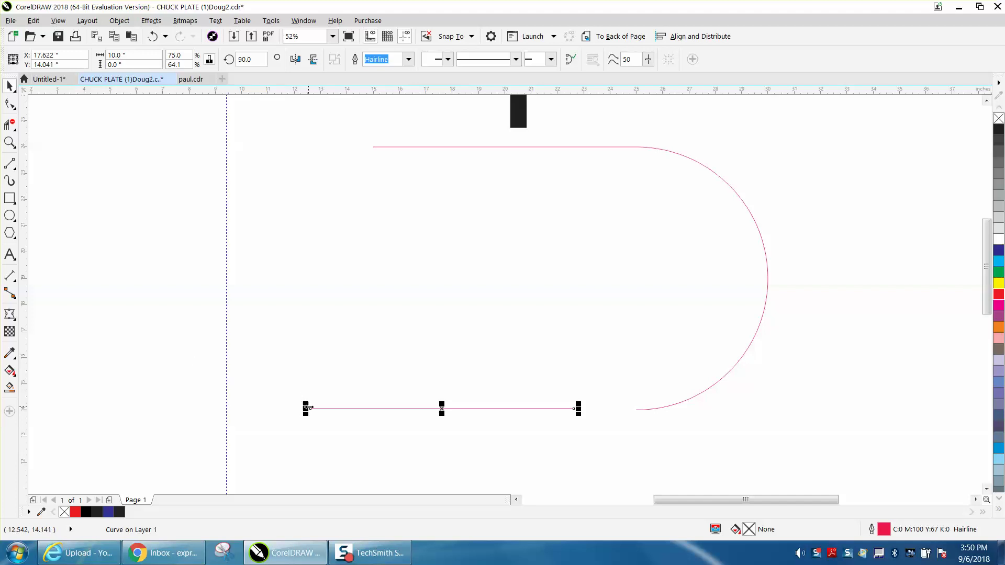
pyautogui.moveTo(307, 408)
pyautogui.mouseDown()
pyautogui.moveTo(226, 408)
pyautogui.moveTo(226, 229)
pyautogui.mouseUp()
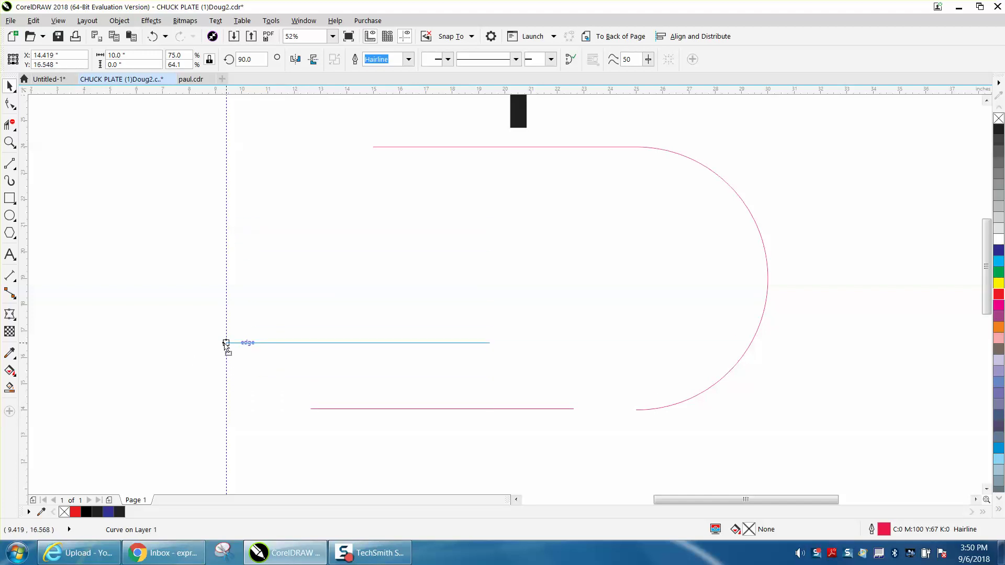
pyautogui.moveTo(226, 229); pyautogui.dragTo(223, 255)
pyautogui.scroll(-4, 271, 347)
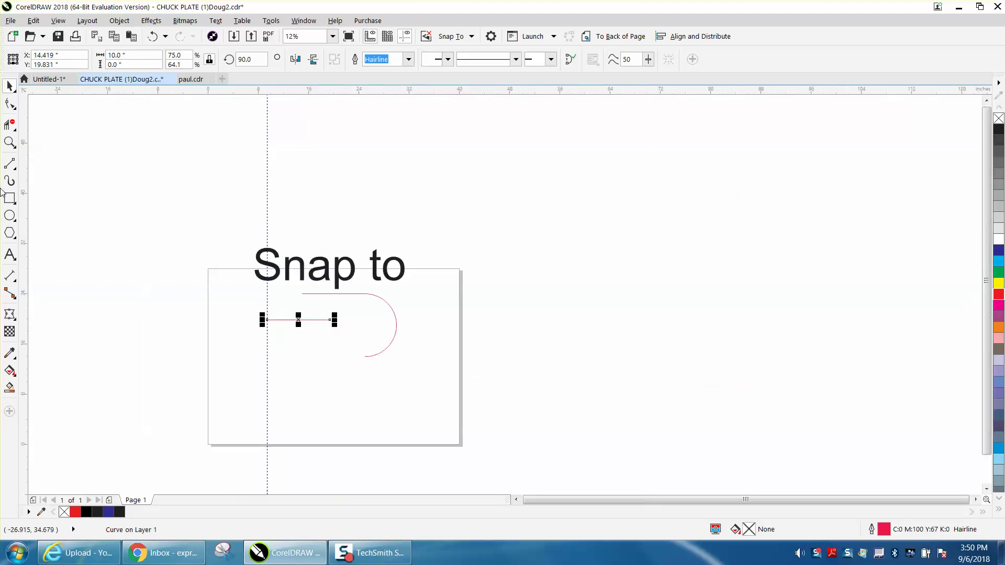
pyautogui.click(11, 142)
pyautogui.moveTo(211, 231); pyautogui.dragTo(437, 310)
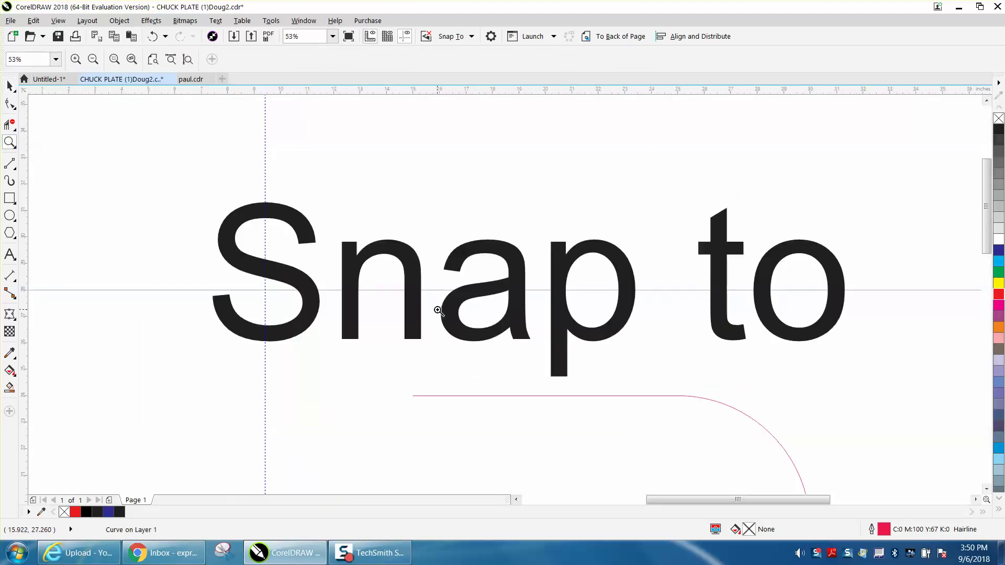